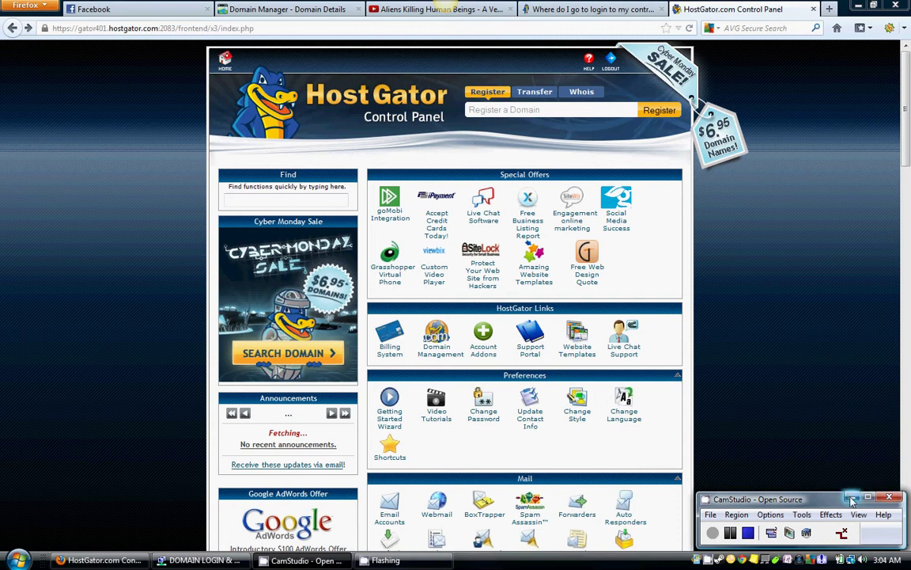
Step: Open the Addon Domains page from the control panel's Domains section
{"action": "left_click", "coordinate": [852, 499]}
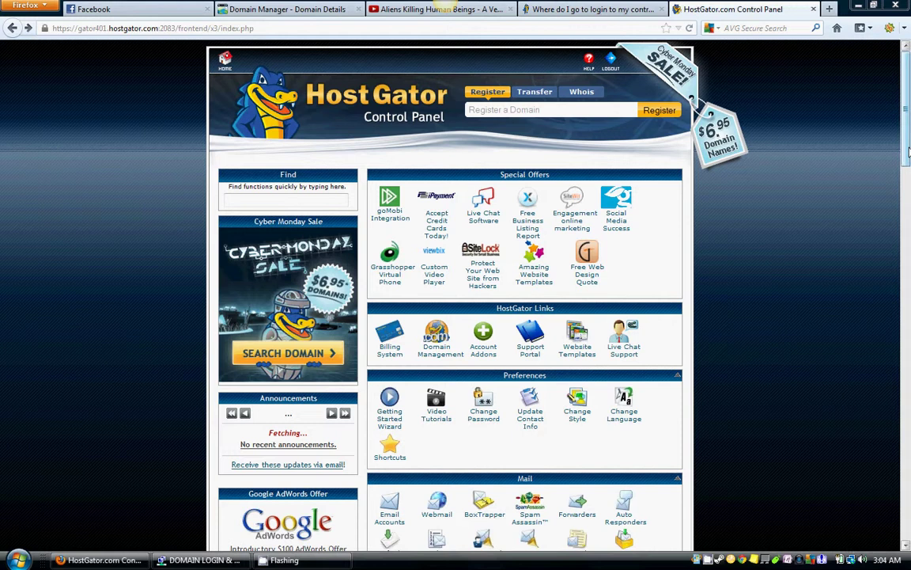
{"action": "left_click_drag", "start_coordinate": [908, 150], "coordinate": [907, 345]}
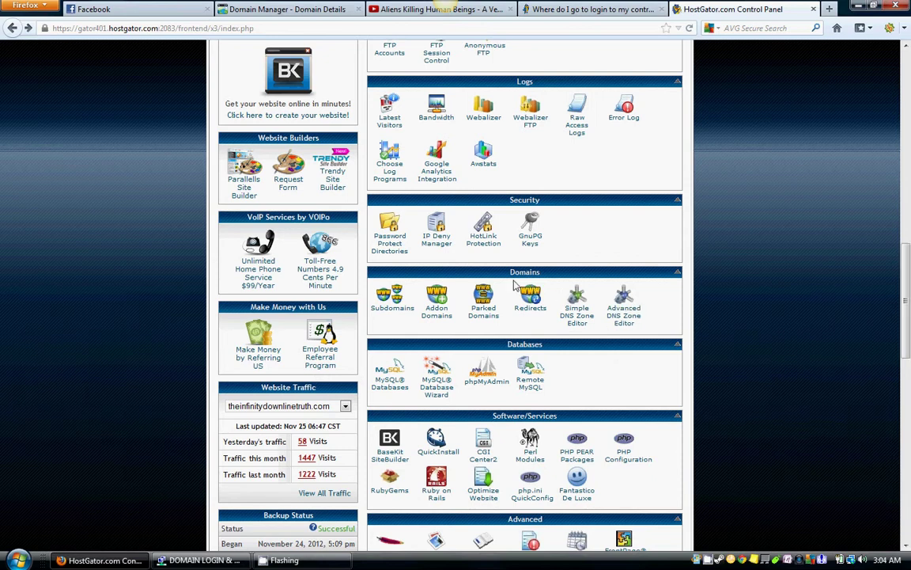
{"action": "left_click", "coordinate": [439, 313]}
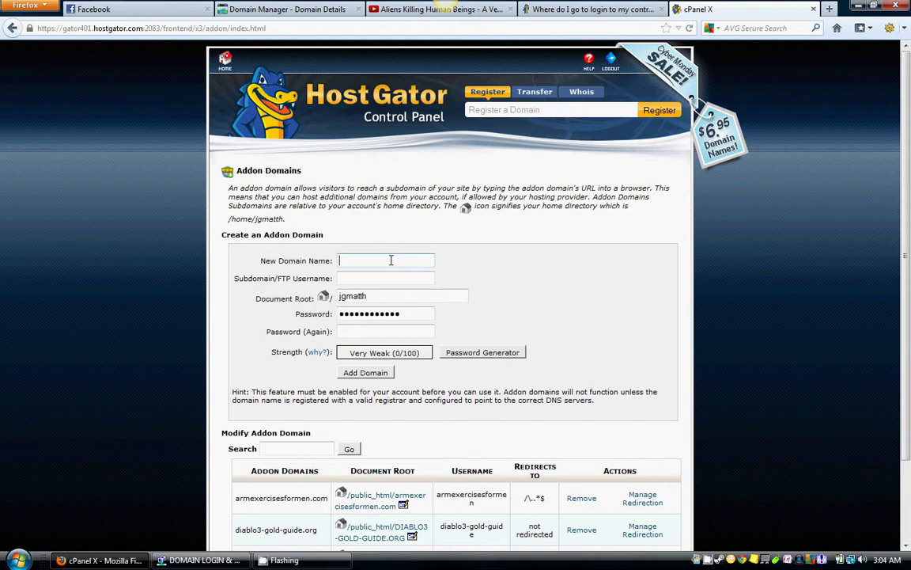
Step: Enter idwithjames.com as the new addon domain name, try to add it, and dismiss the validation dialog
{"action": "type", "text": "d"}
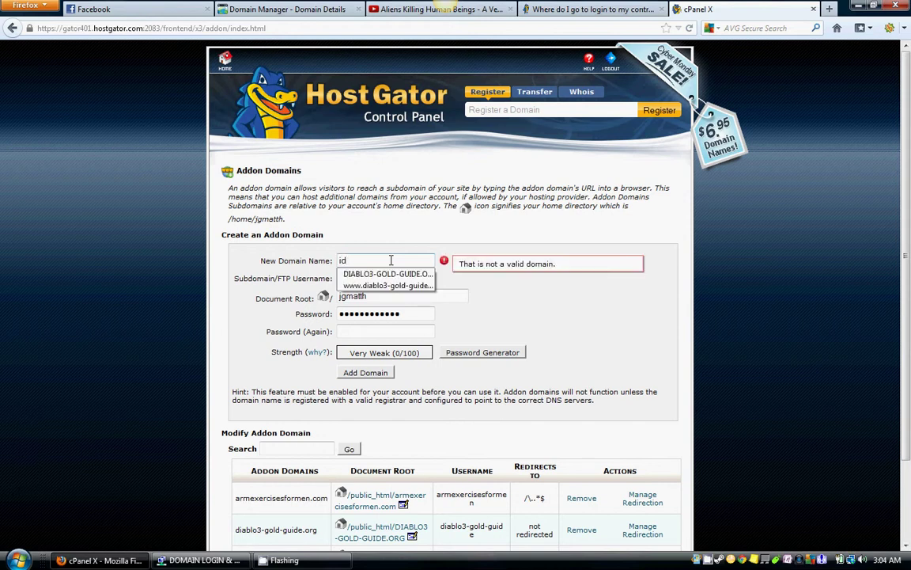
{"action": "type", "text": "iwithjames.co"}
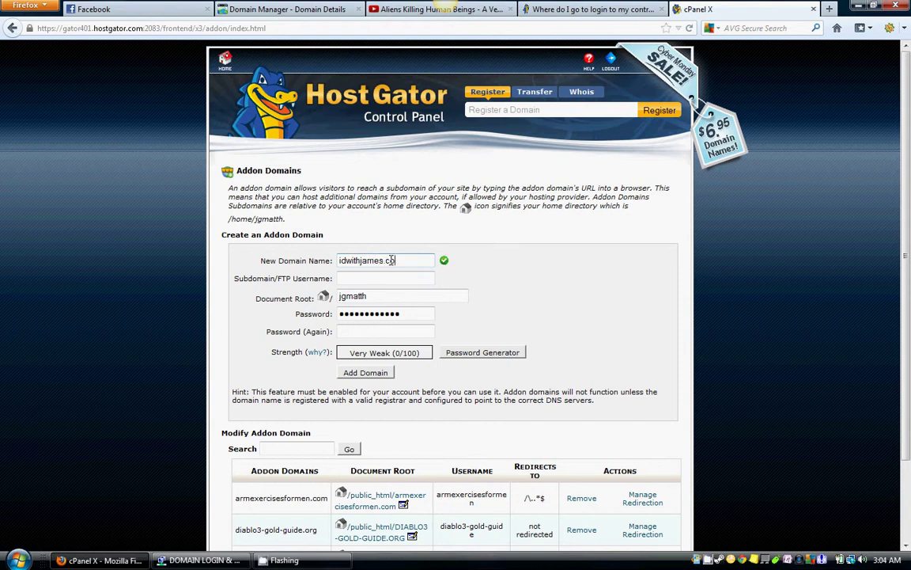
{"action": "type", "text": "m"}
{"action": "left_click", "coordinate": [366, 373]}
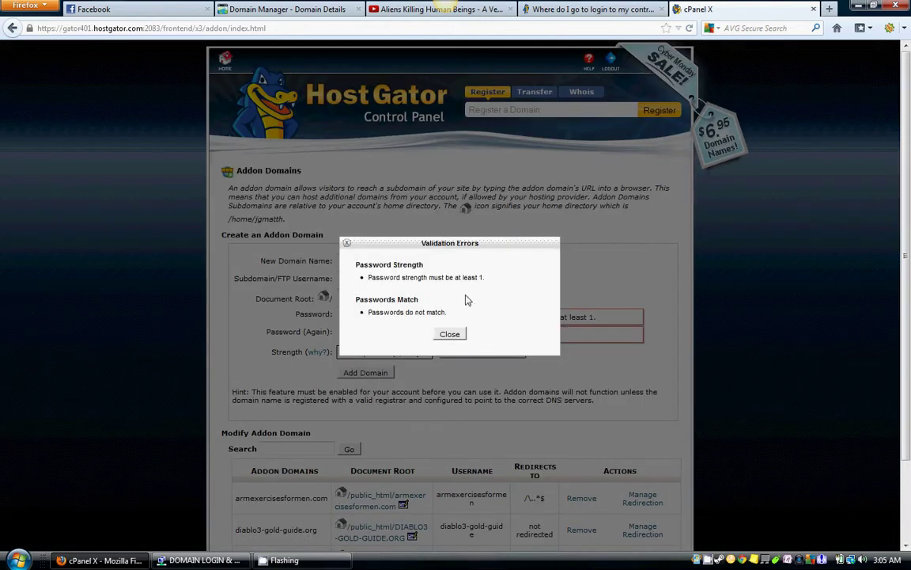
{"action": "left_click", "coordinate": [449, 333]}
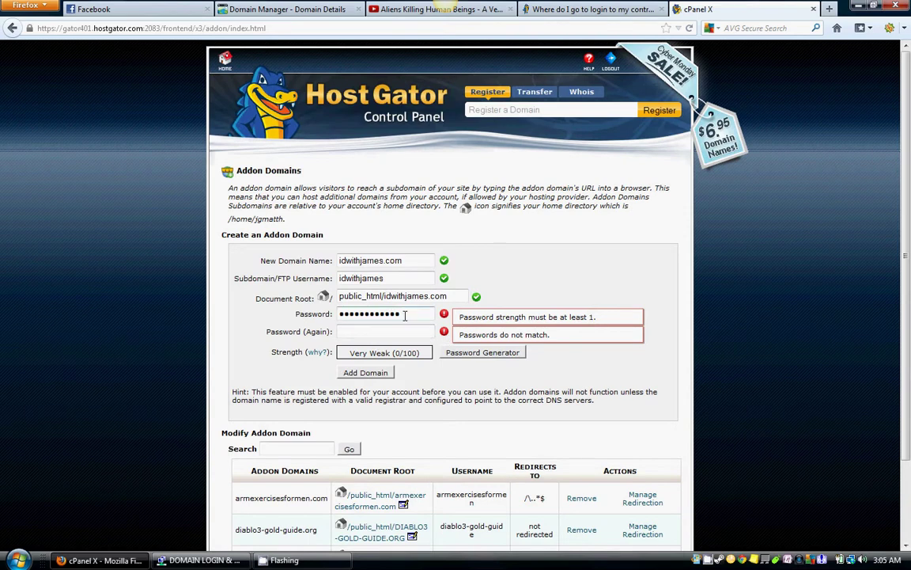
Step: Replace the prefilled password with a new one, repeat it in the confirmation field, and add the domain
{"action": "left_click_drag", "start_coordinate": [405, 314], "coordinate": [319, 314]}
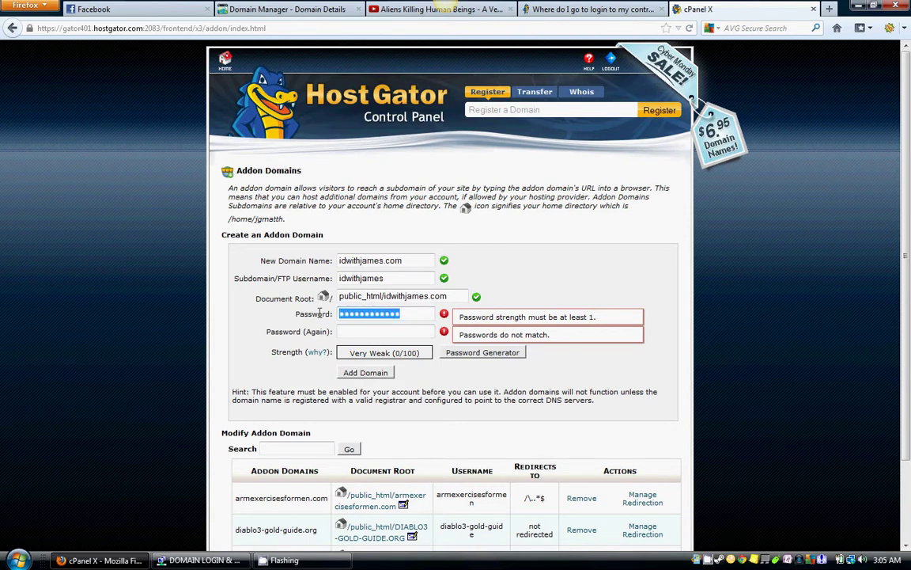
{"action": "key", "text": "BackSpace"}
{"action": "type", "text": "•••••••"}
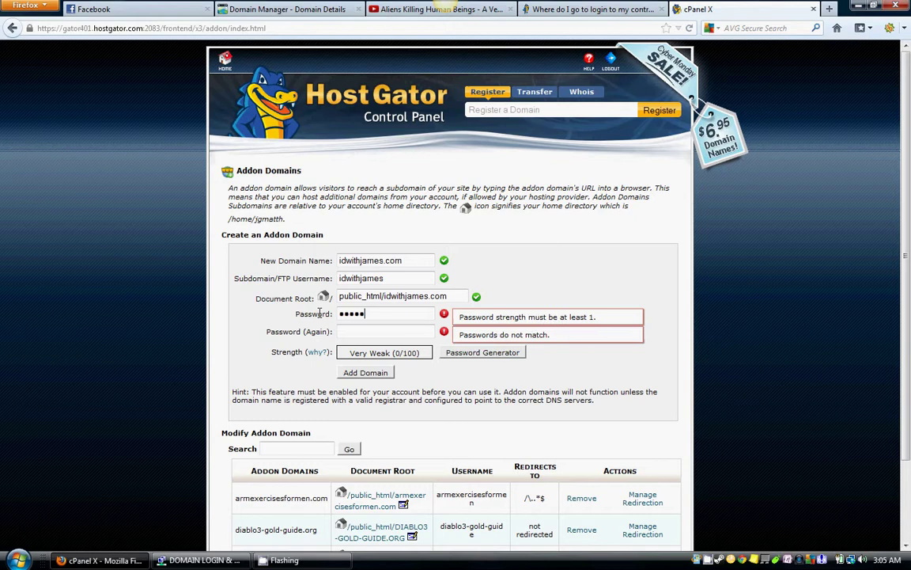
{"action": "type", "text": "•"}
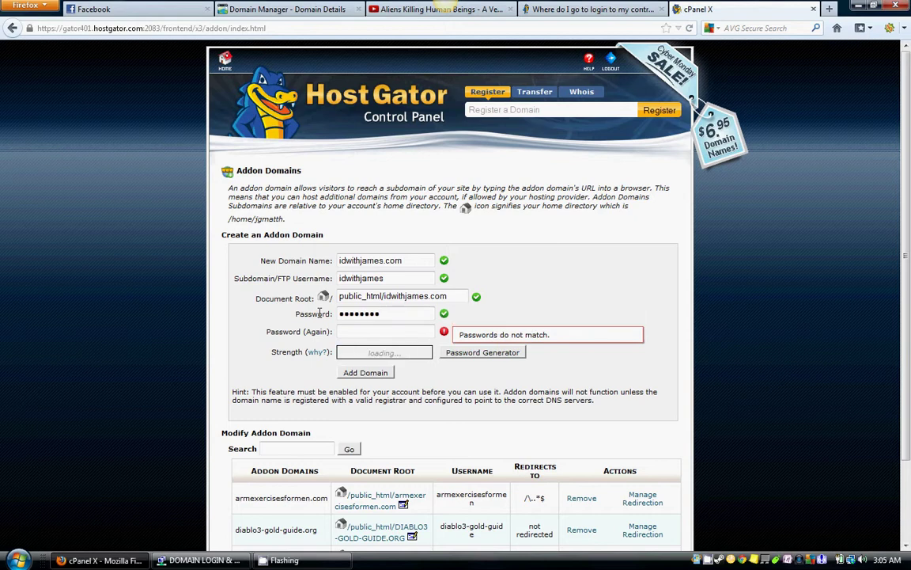
{"action": "key", "text": "Tab"}
{"action": "type", "text": "•••••••"}
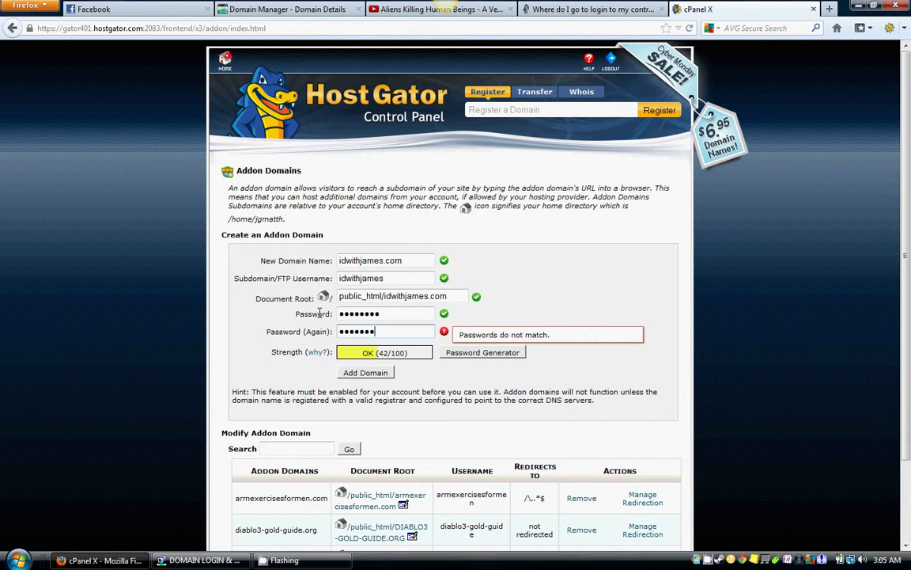
{"action": "type", "text": "•"}
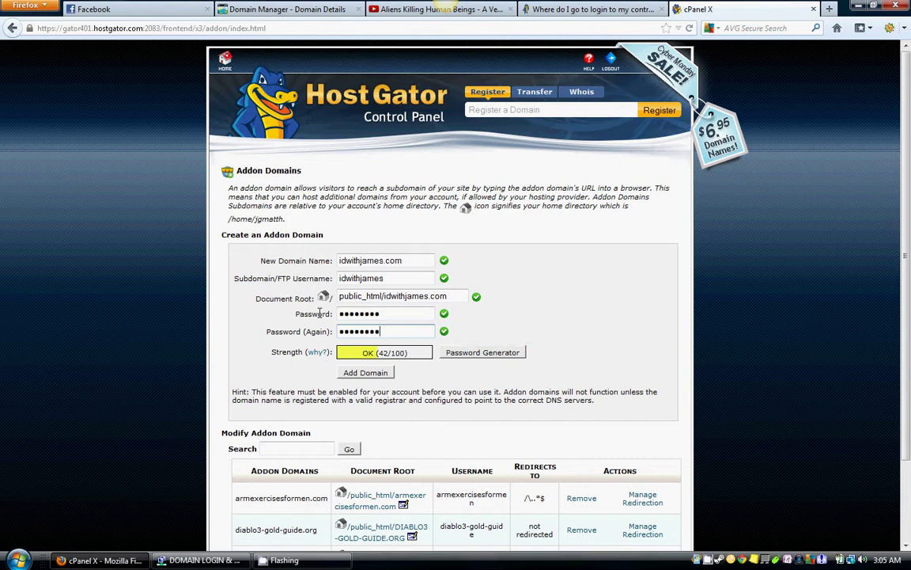
{"action": "left_click", "coordinate": [368, 375]}
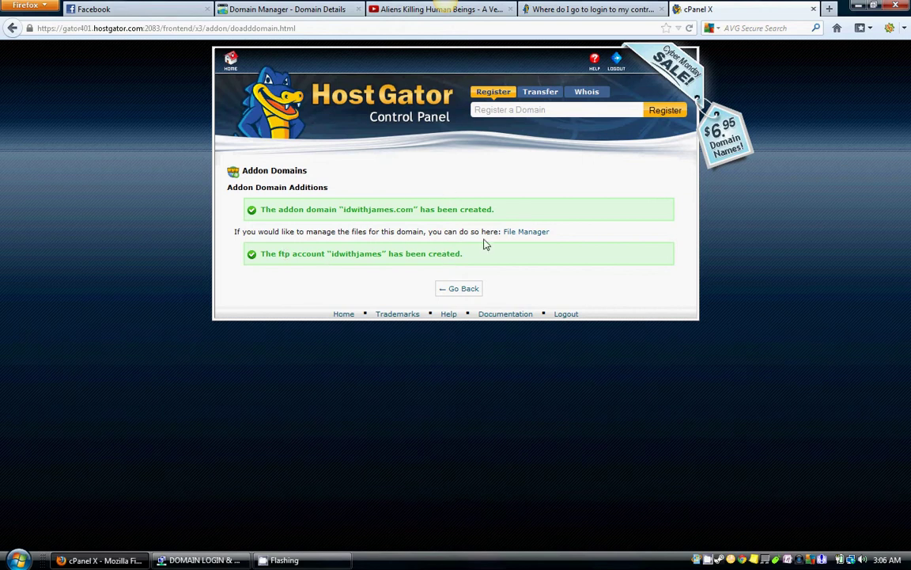
Step: Return to the control panel home page and close the Cyber Monday Sale pop-up
{"action": "left_click", "coordinate": [463, 289]}
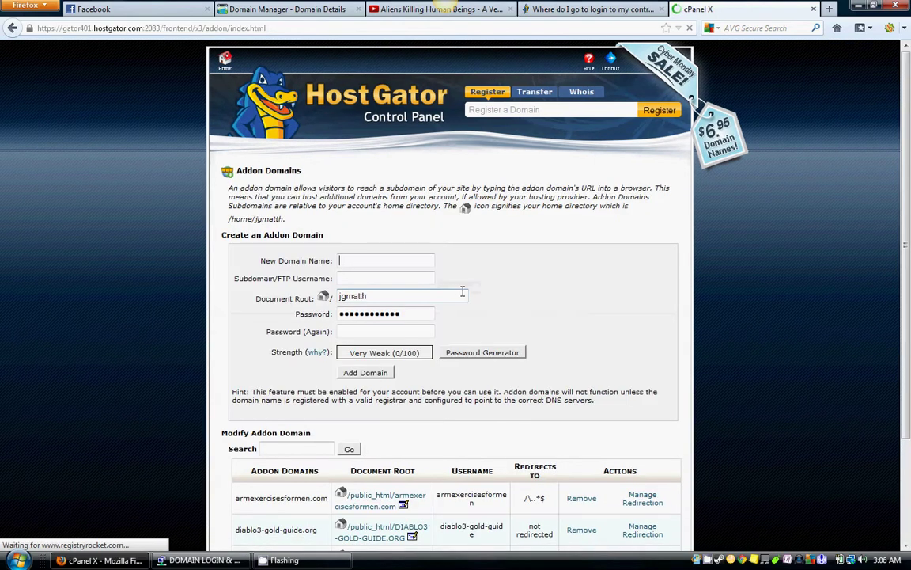
{"action": "left_click", "coordinate": [225, 62]}
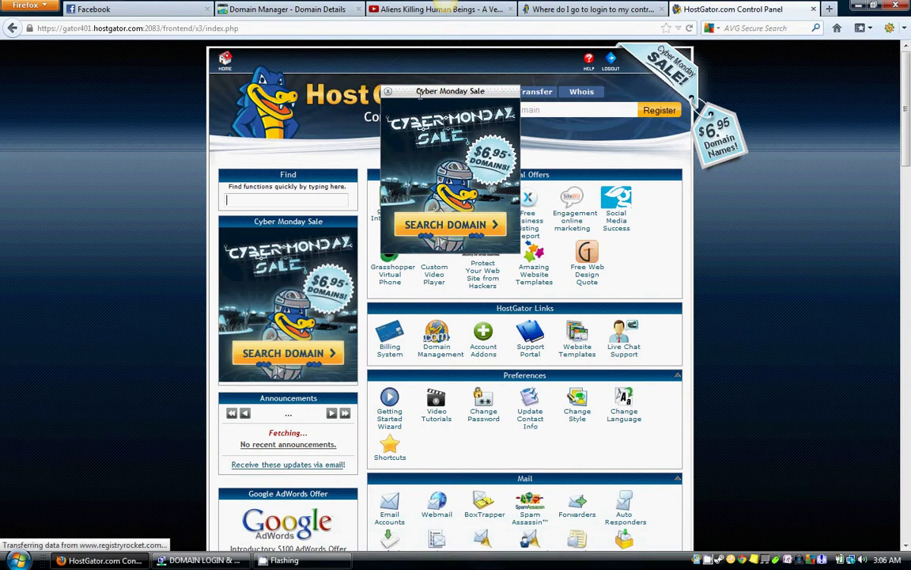
{"action": "left_click", "coordinate": [387, 93]}
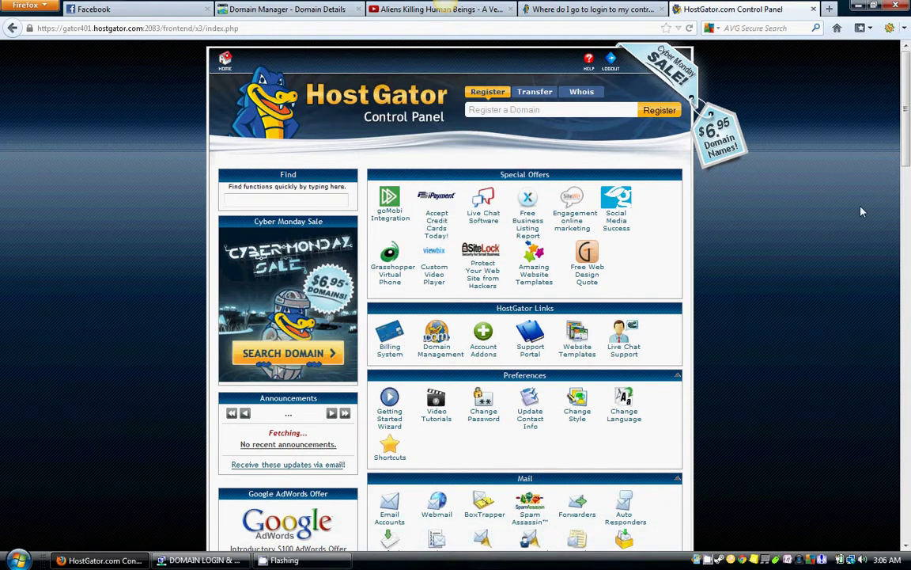
Step: Look through the lower control panel sections and display the website traffic for idwithjames.com
{"action": "scroll", "coordinate": [831, 200], "scroll_direction": "down", "scroll_amount": 5}
{"action": "scroll", "coordinate": [822, 198], "scroll_direction": "down", "scroll_amount": 20}
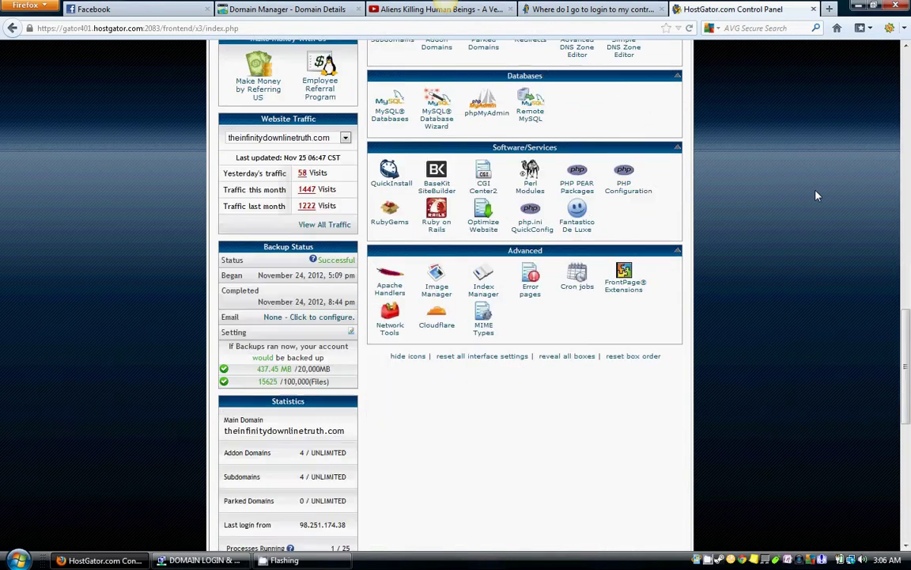
{"action": "scroll", "coordinate": [817, 196], "scroll_direction": "up", "scroll_amount": 7}
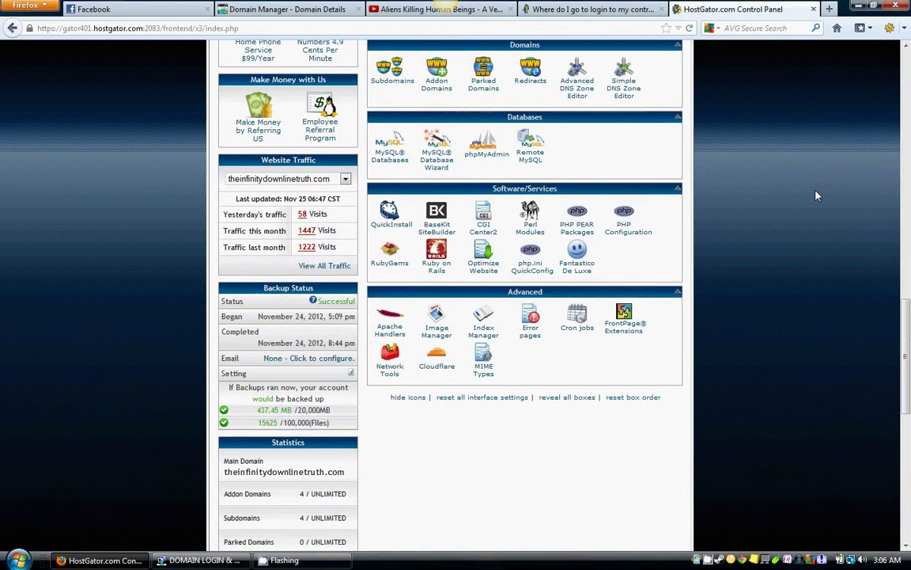
{"action": "scroll", "coordinate": [817, 195], "scroll_direction": "down", "scroll_amount": 2}
{"action": "scroll", "coordinate": [817, 195], "scroll_direction": "down", "scroll_amount": 1}
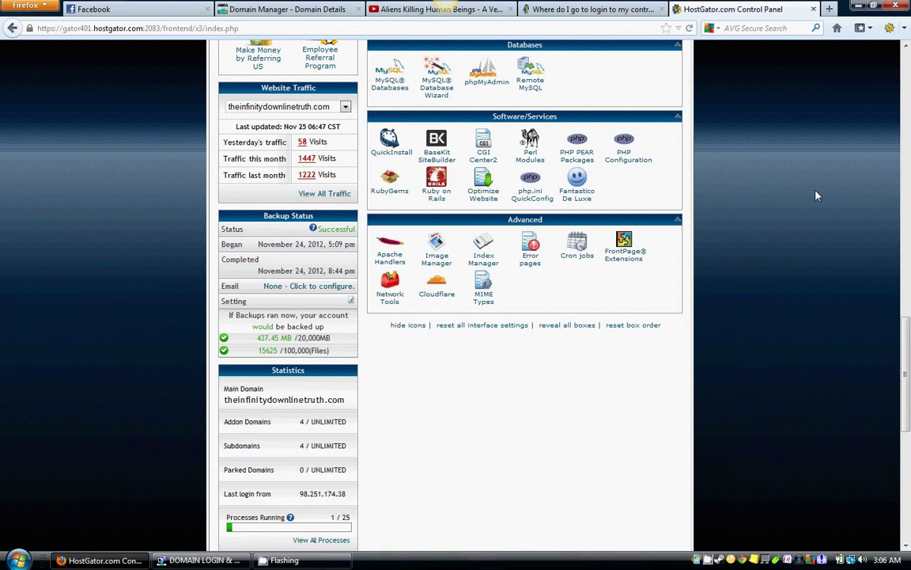
{"action": "scroll", "coordinate": [817, 196], "scroll_direction": "down", "scroll_amount": 7}
{"action": "scroll", "coordinate": [819, 196], "scroll_direction": "up", "scroll_amount": 5}
{"action": "scroll", "coordinate": [819, 197], "scroll_direction": "up", "scroll_amount": 5}
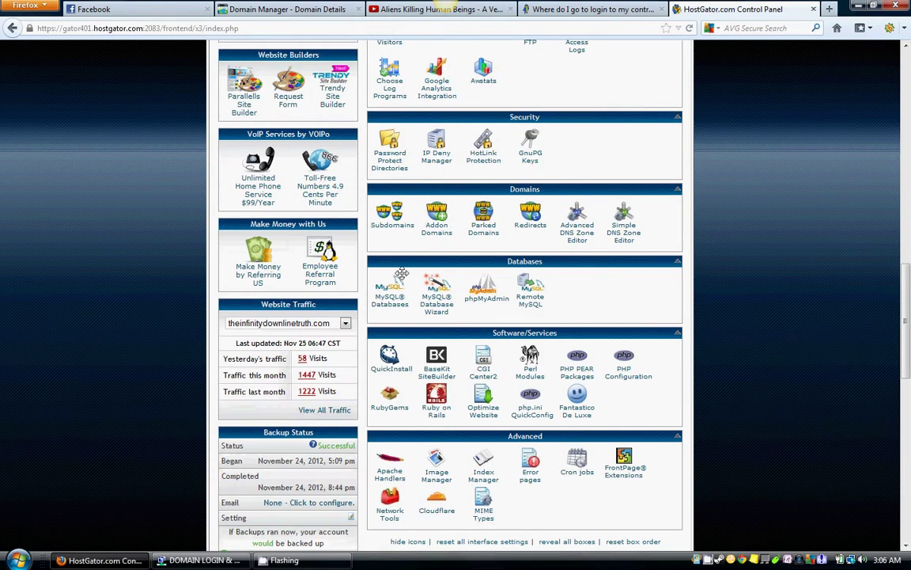
{"action": "left_click", "coordinate": [345, 324]}
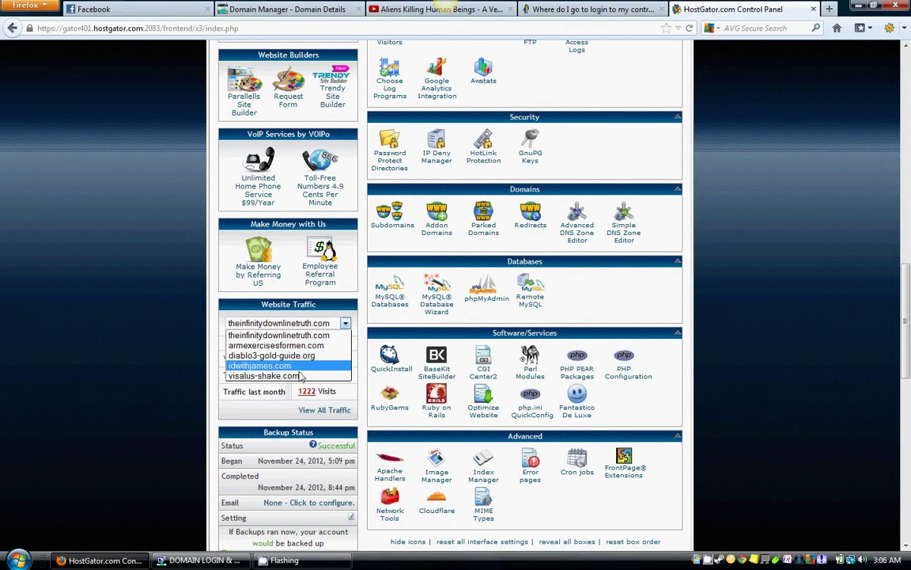
{"action": "left_click", "coordinate": [303, 369]}
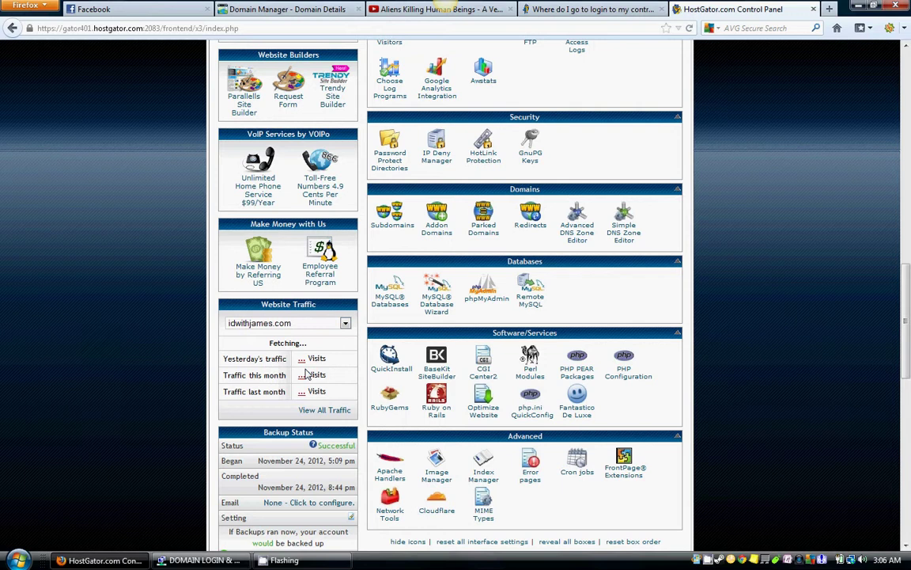
Step: Examine the Website Traffic box for idwithjames.com and open its list of hosted domains
{"action": "scroll", "coordinate": [734, 285], "scroll_direction": "down", "scroll_amount": 5}
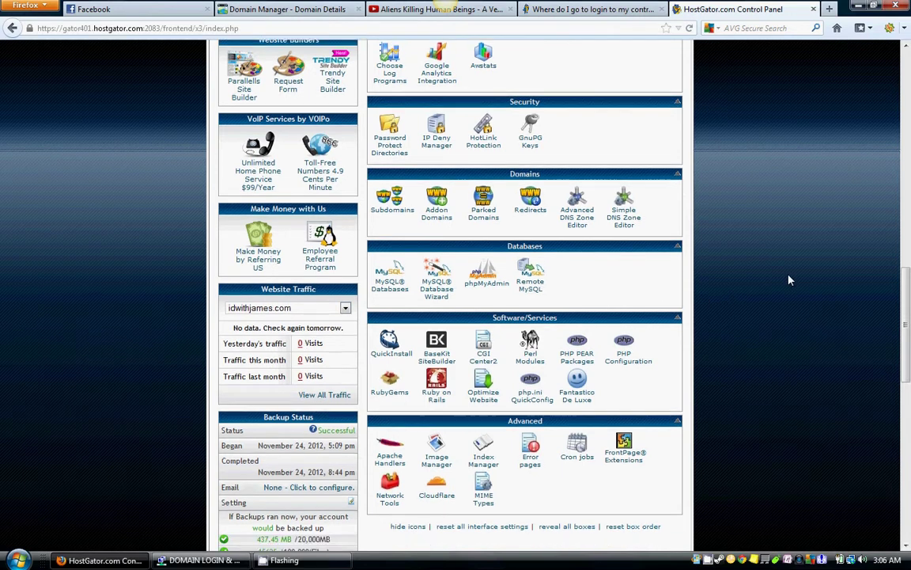
{"action": "scroll", "coordinate": [759, 281], "scroll_direction": "up", "scroll_amount": 3}
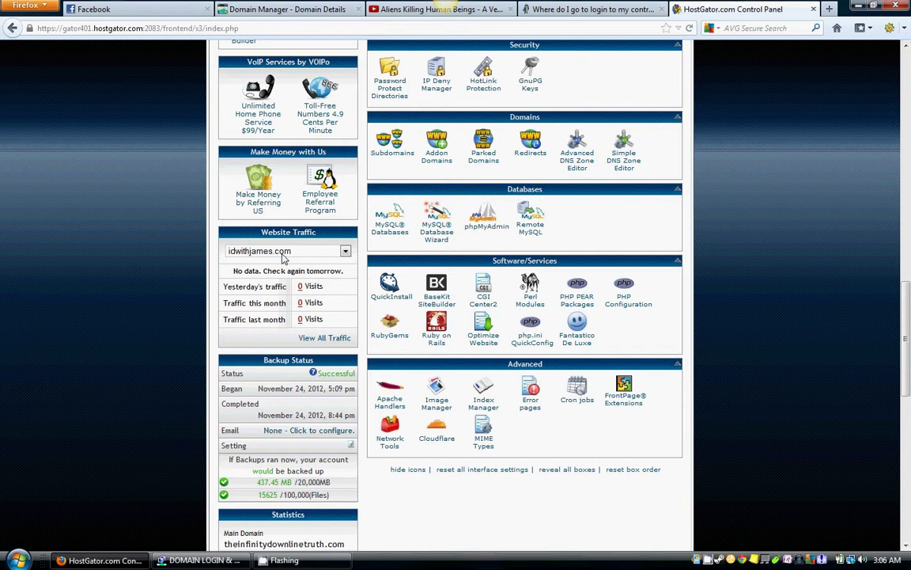
{"action": "left_click", "coordinate": [345, 252]}
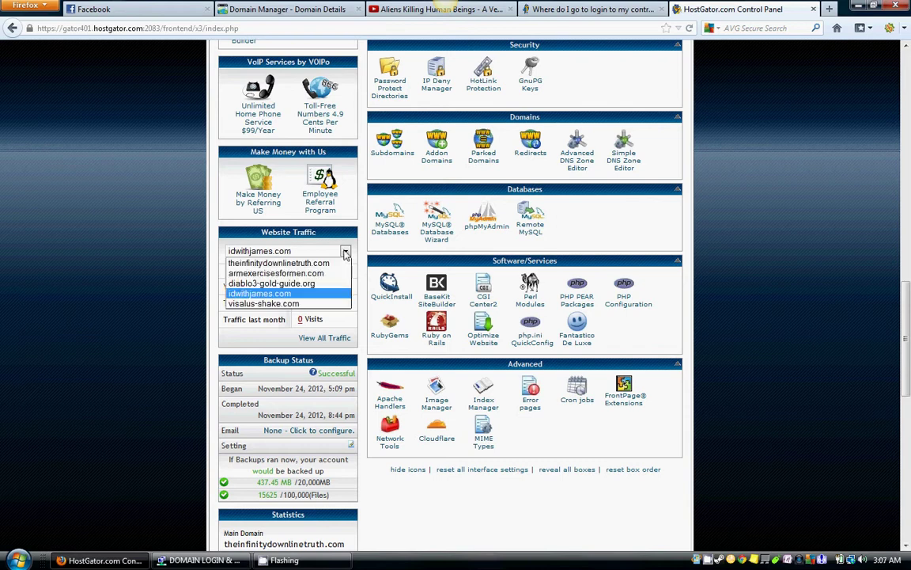